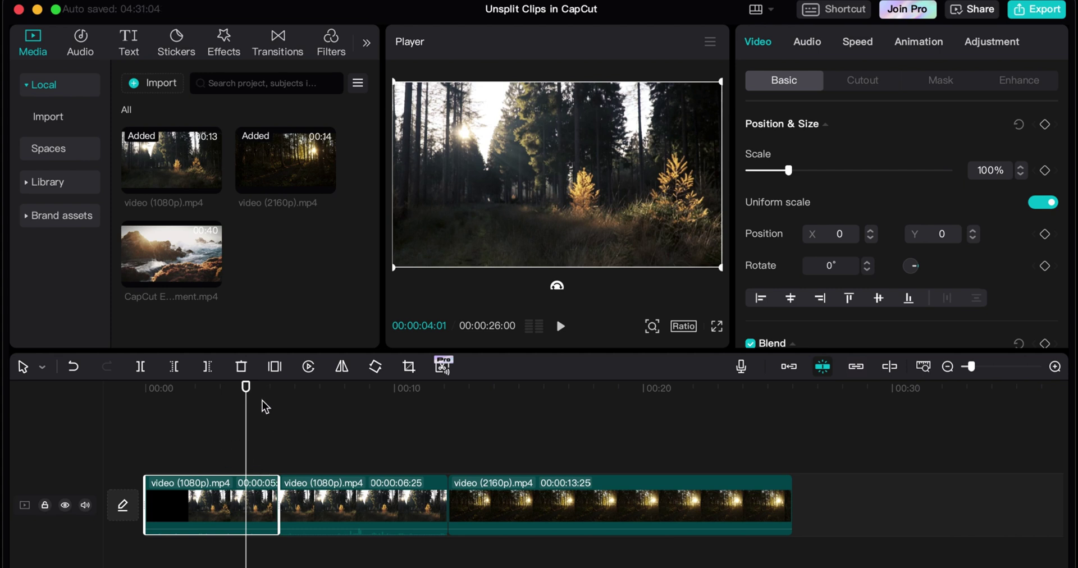
- Scrub the forest footage around the split point, ending near 00:00:03:09
left_click_drag(247, 387, 280, 410)
left_click(268, 431)
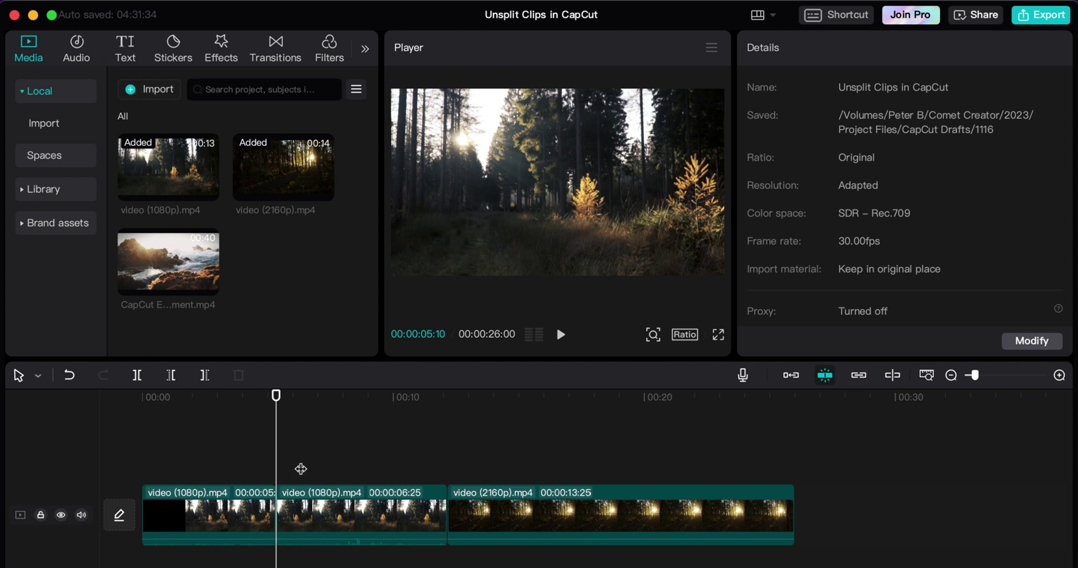
left_click_drag(317, 397, 246, 412)
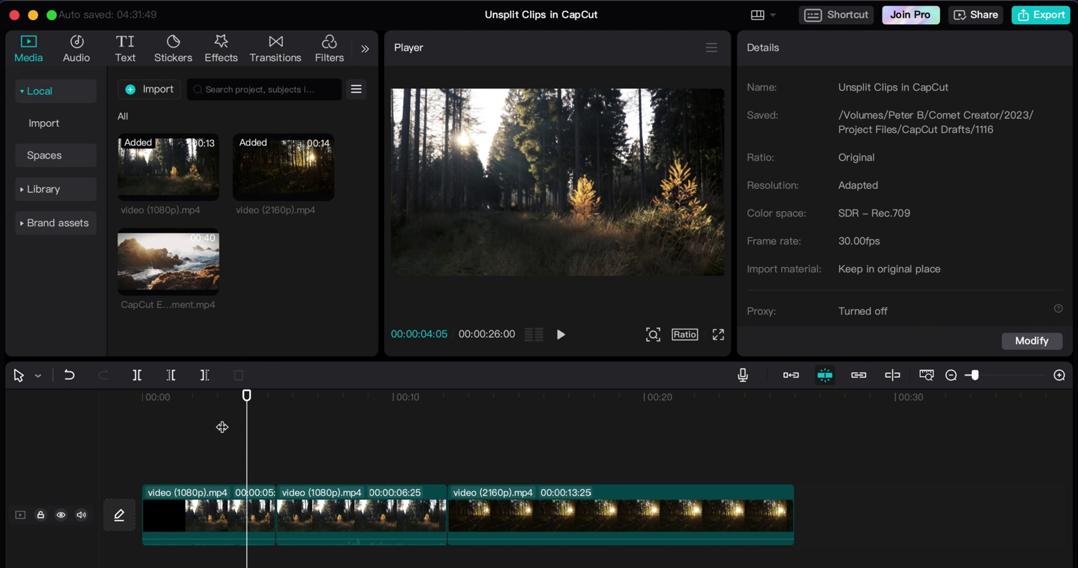
left_click_drag(245, 412, 263, 431)
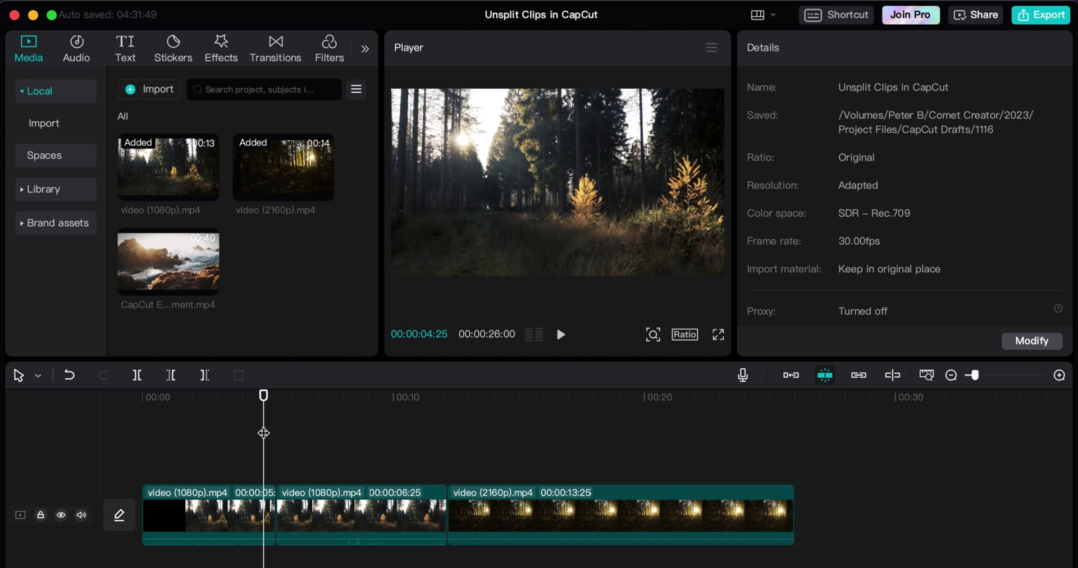
mouse_move(263, 432)
left_mouse_down()
mouse_move(238, 431)
mouse_move(284, 428)
mouse_move(254, 433)
left_mouse_up()
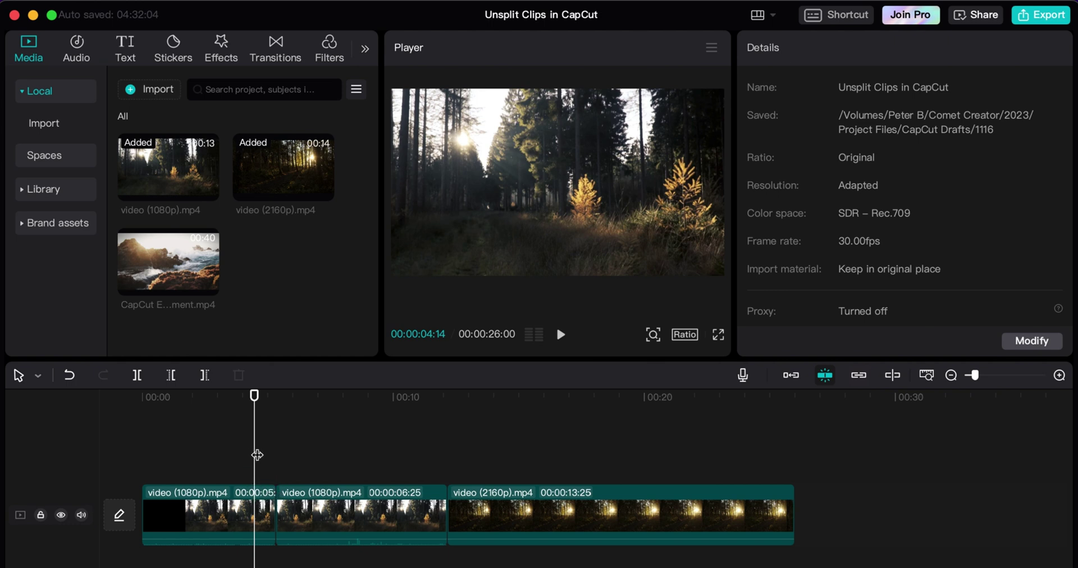
left_click_drag(254, 433, 273, 447)
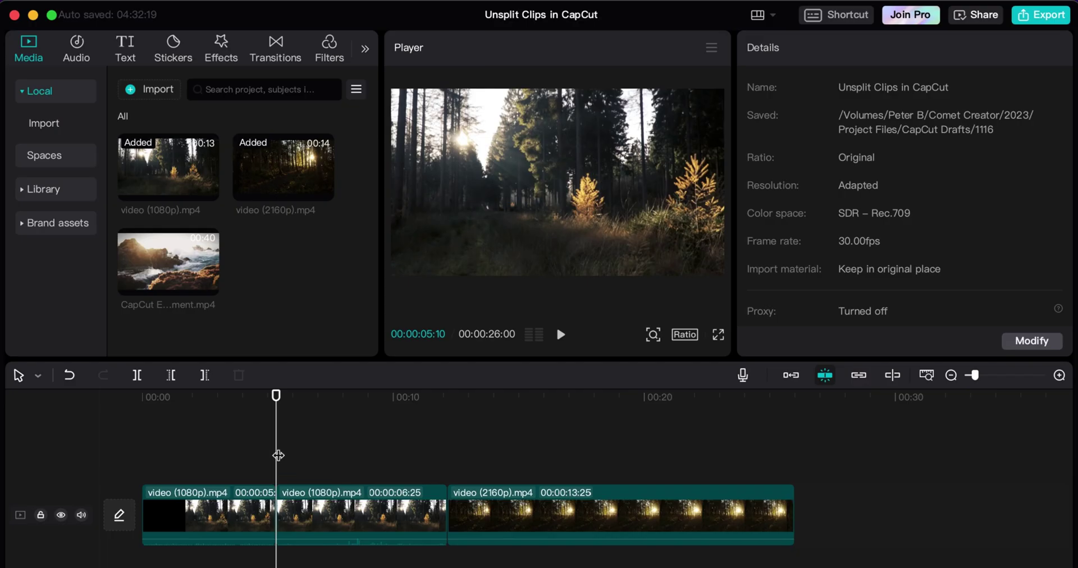
left_click_drag(278, 455, 234, 453)
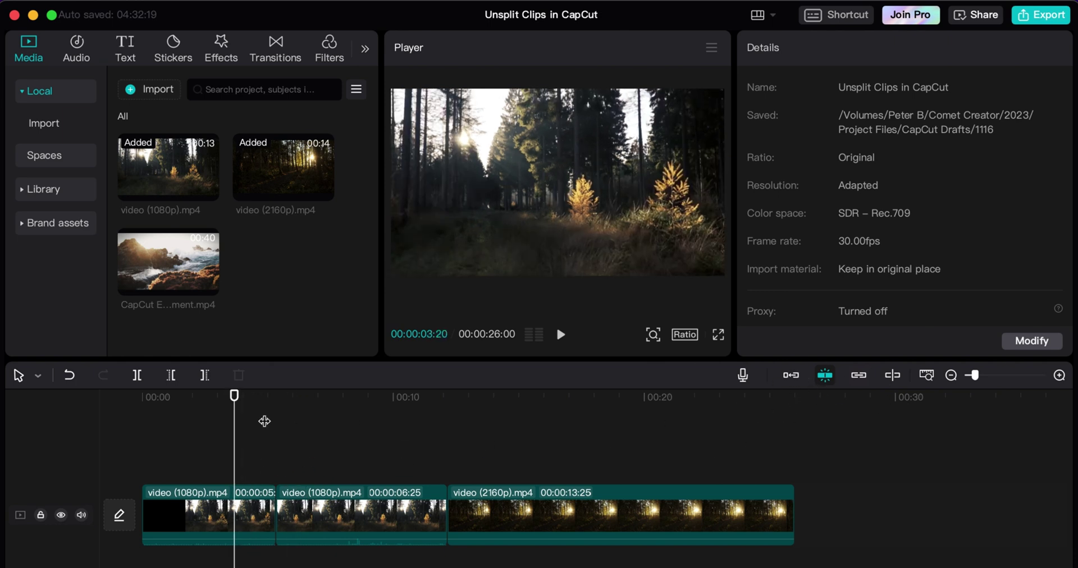
left_click_drag(233, 441, 264, 445)
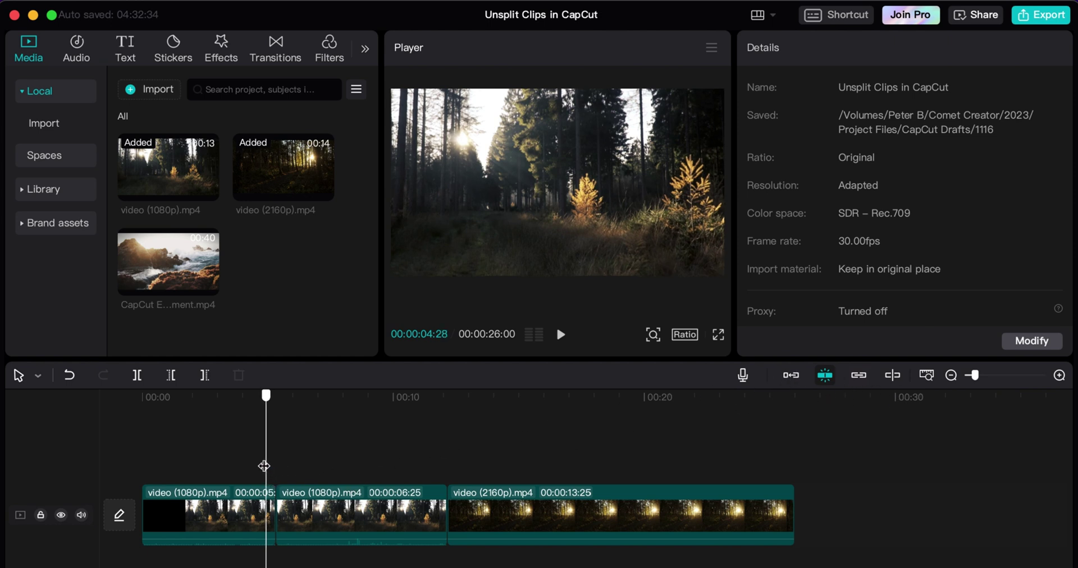
left_click_drag(264, 466, 225, 494)
- Copy the first video (1080p) forest clip piece with Edit > Copy
left_click(193, 504)
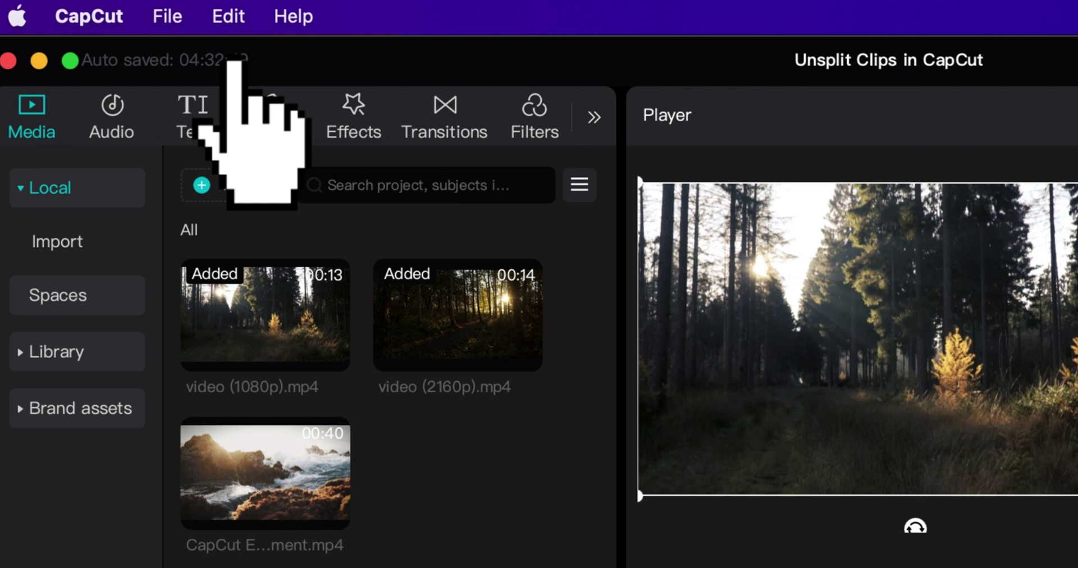
left_click(228, 17)
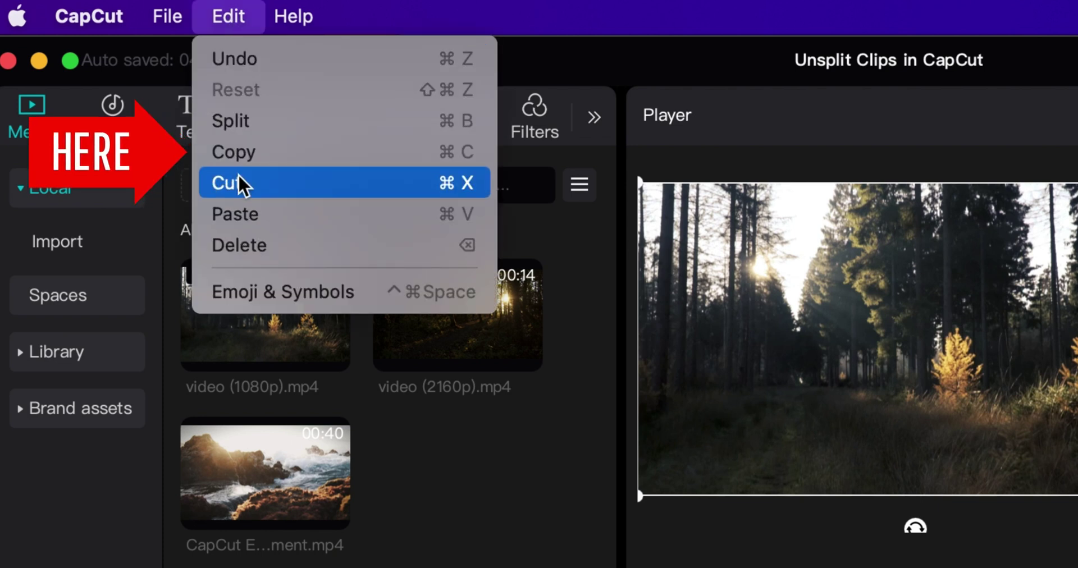
left_click(247, 152)
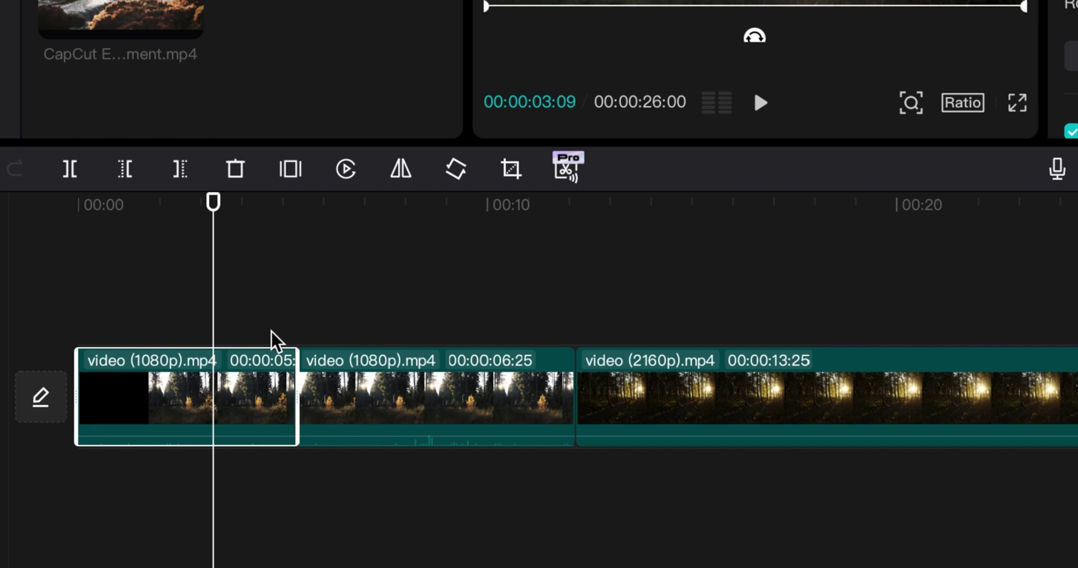
- Paste a copy of the forest clip at the end of the first piece
left_click(295, 328)
left_click_drag(295, 202, 209, 213)
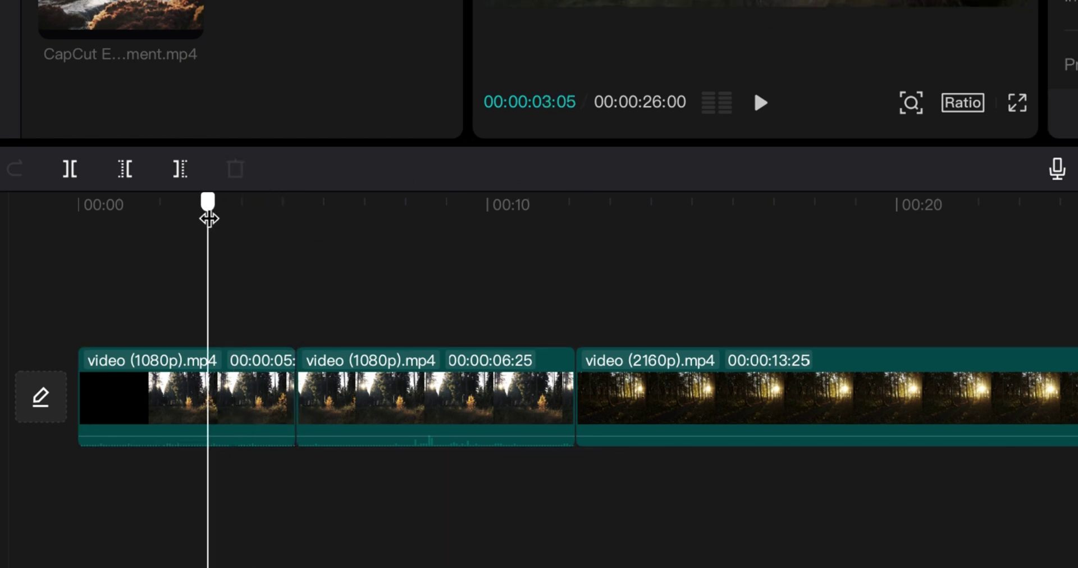
left_click(253, 364)
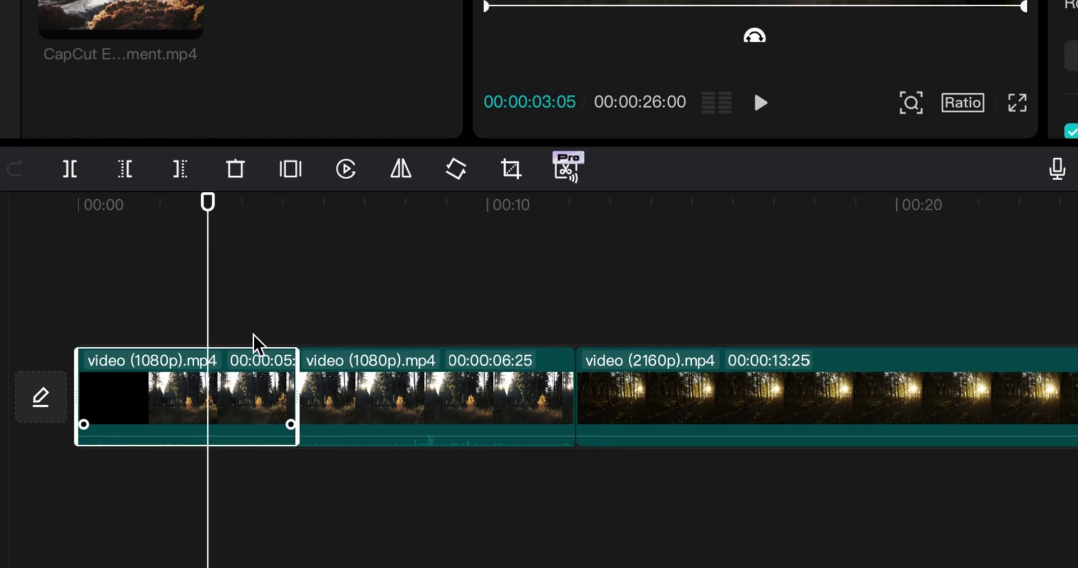
key("Down")
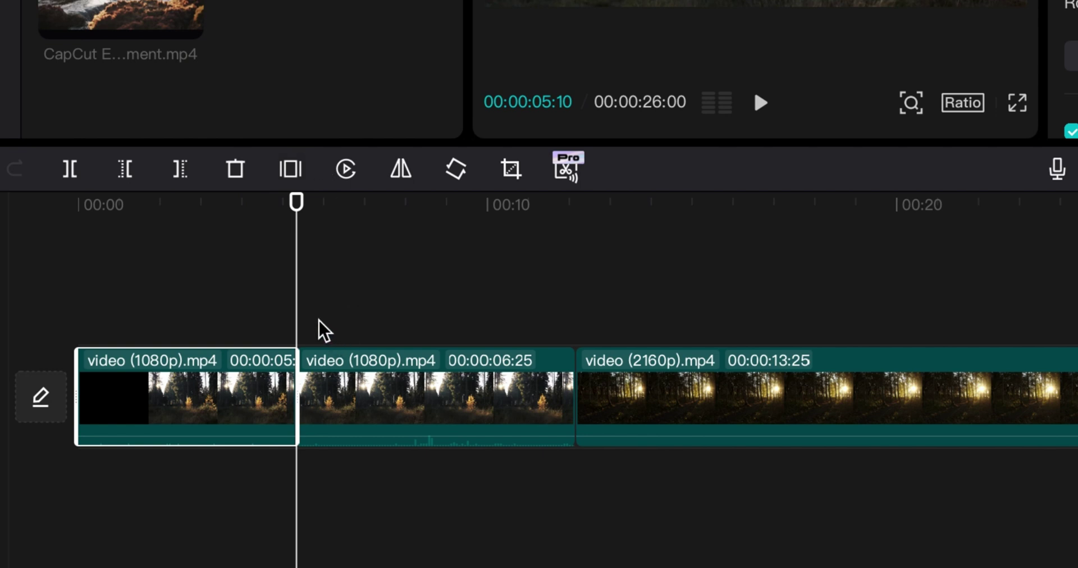
key("ctrl+v")
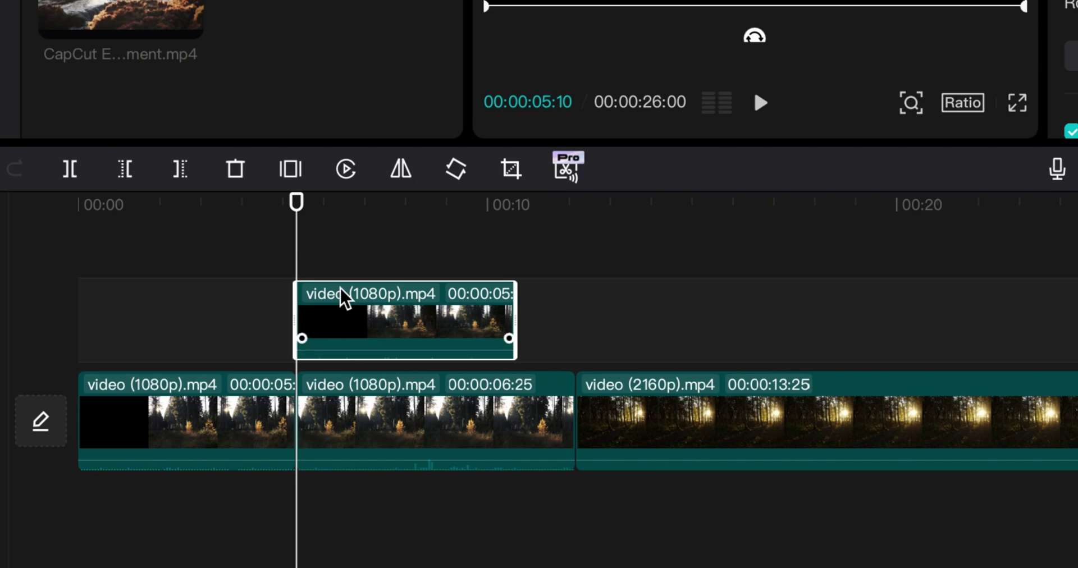
- Slide the pasted forest clip on the overlay track to start at 00:00
left_click_drag(356, 218, 383, 218)
left_click(179, 238)
left_click_drag(216, 243, 365, 240)
left_click_drag(412, 313, 203, 306)
- Stretch the pasted clip's right edge to its full 00:00:12:05 length
left_click_drag(230, 204, 195, 206)
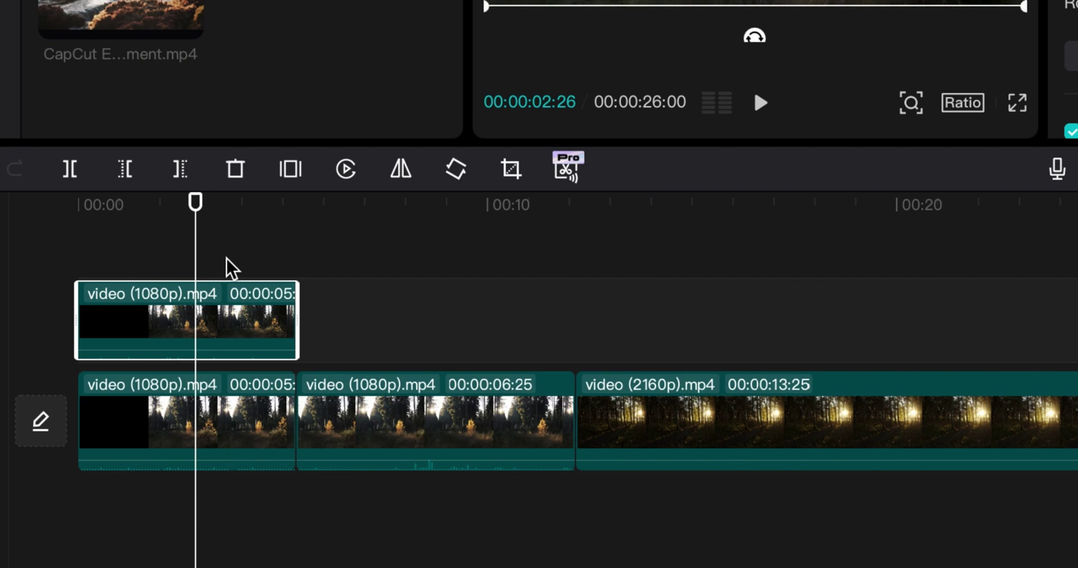
left_click_drag(303, 311, 587, 306)
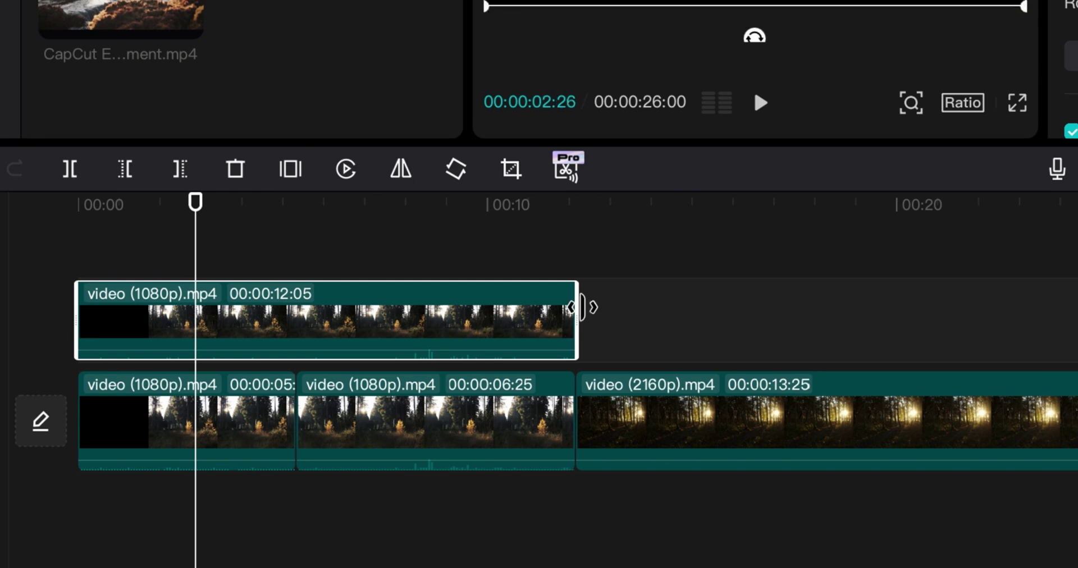
left_click(517, 221)
left_click_drag(543, 221, 246, 248)
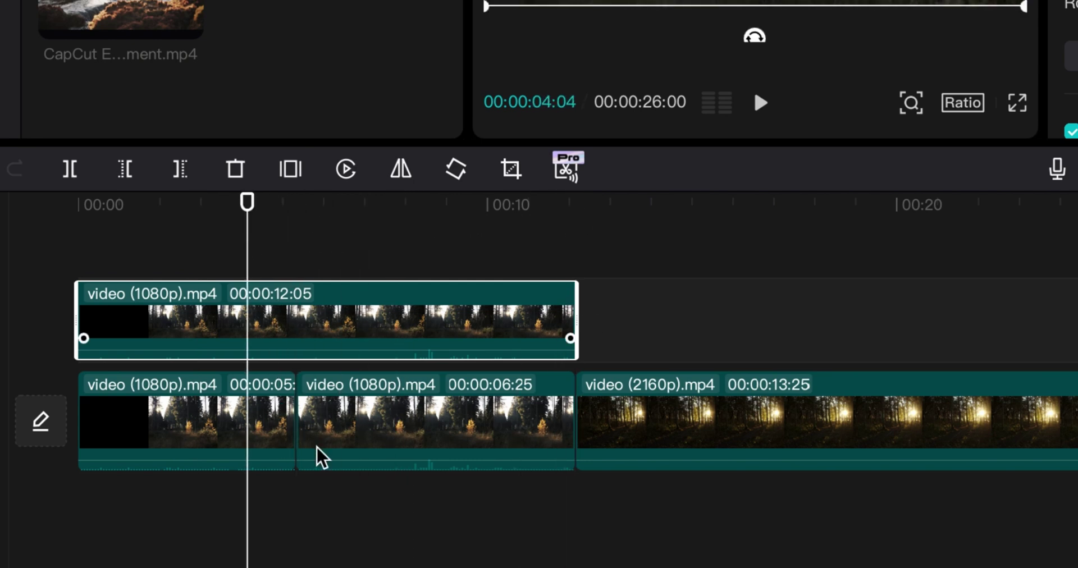
- Delete both split 1080p pieces and drop the 12:05 overlay clip onto the main track
left_click(368, 532)
left_click_drag(336, 492, 247, 440)
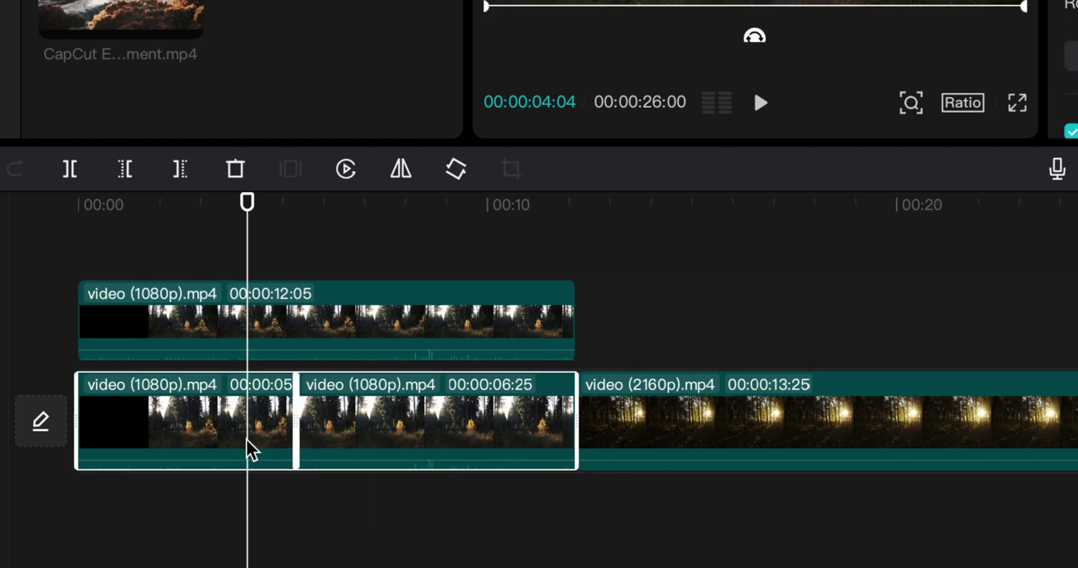
right_click(227, 426)
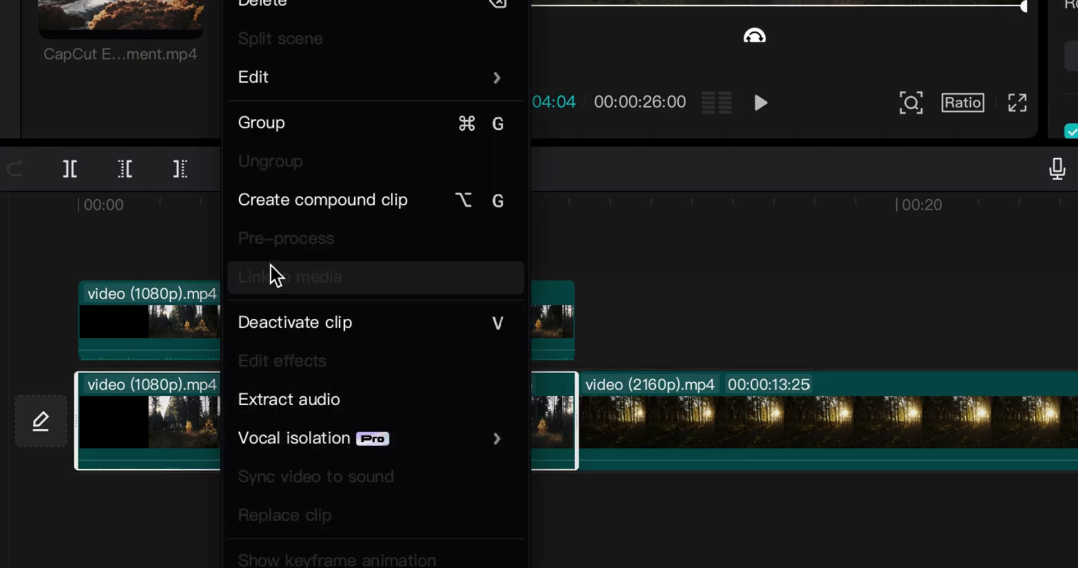
left_click(284, 197)
left_click_drag(271, 309, 272, 392)
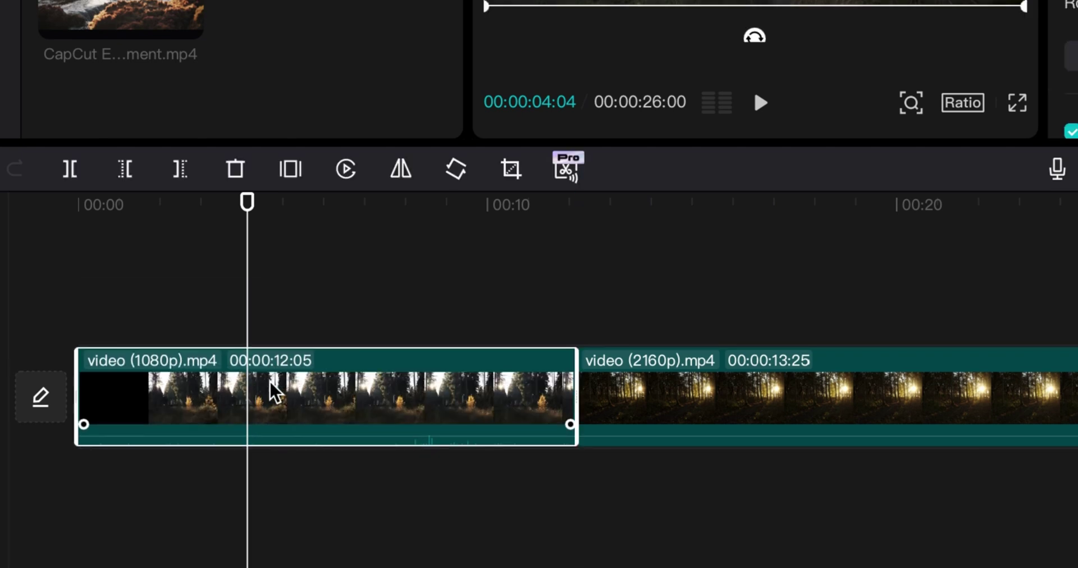
left_click_drag(241, 229, 440, 270)
left_click_drag(290, 275, 325, 290)
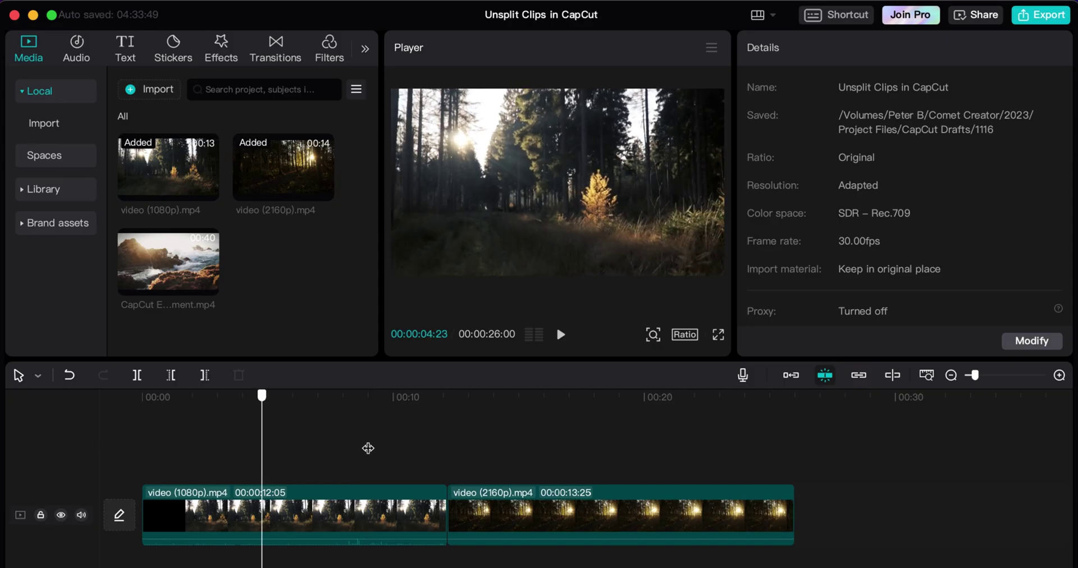
mouse_move(294, 449)
left_mouse_down()
mouse_move(322, 447)
mouse_move(269, 453)
mouse_move(348, 460)
mouse_move(286, 456)
left_mouse_up()
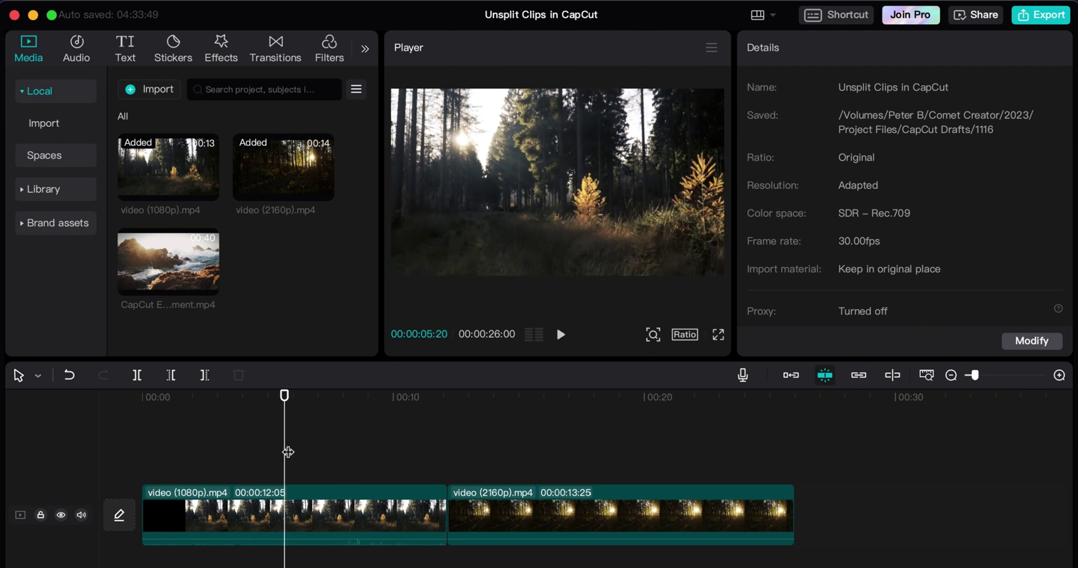
mouse_move(282, 458)
left_mouse_down()
mouse_move(359, 458)
mouse_move(250, 461)
mouse_move(273, 461)
left_mouse_up()
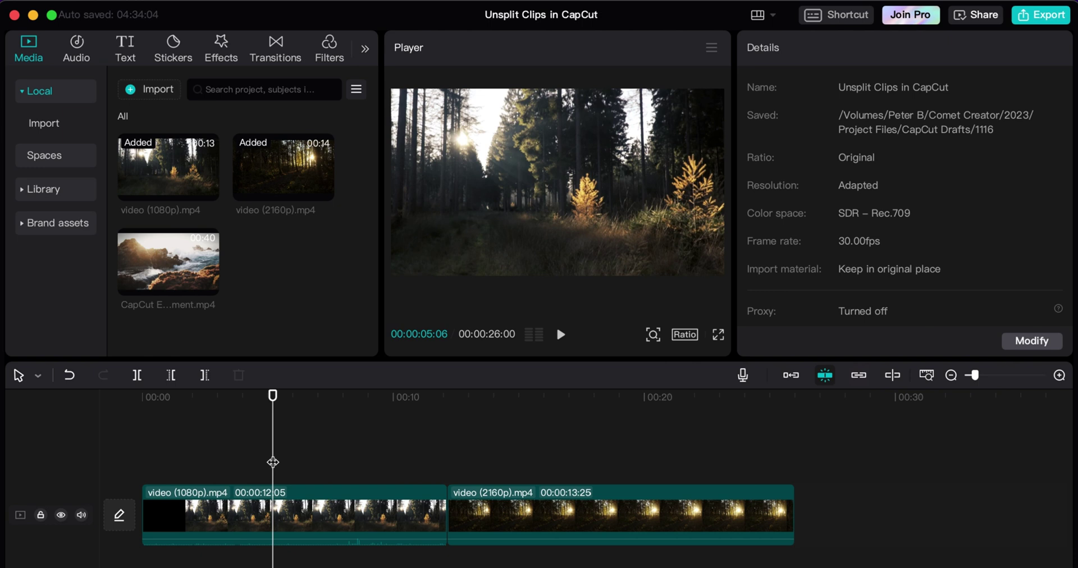